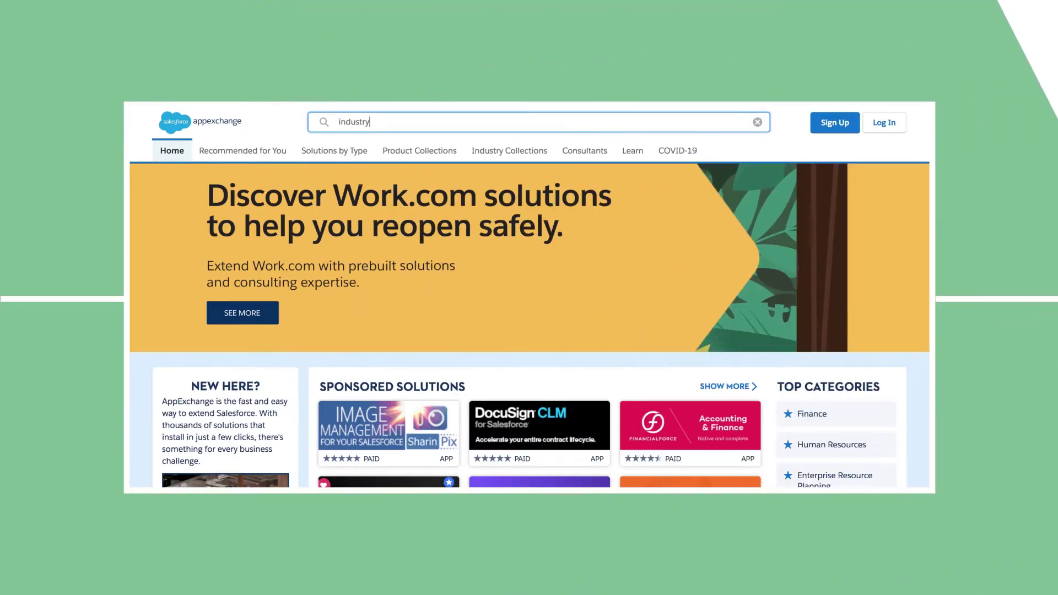
pyautogui.write('complete')
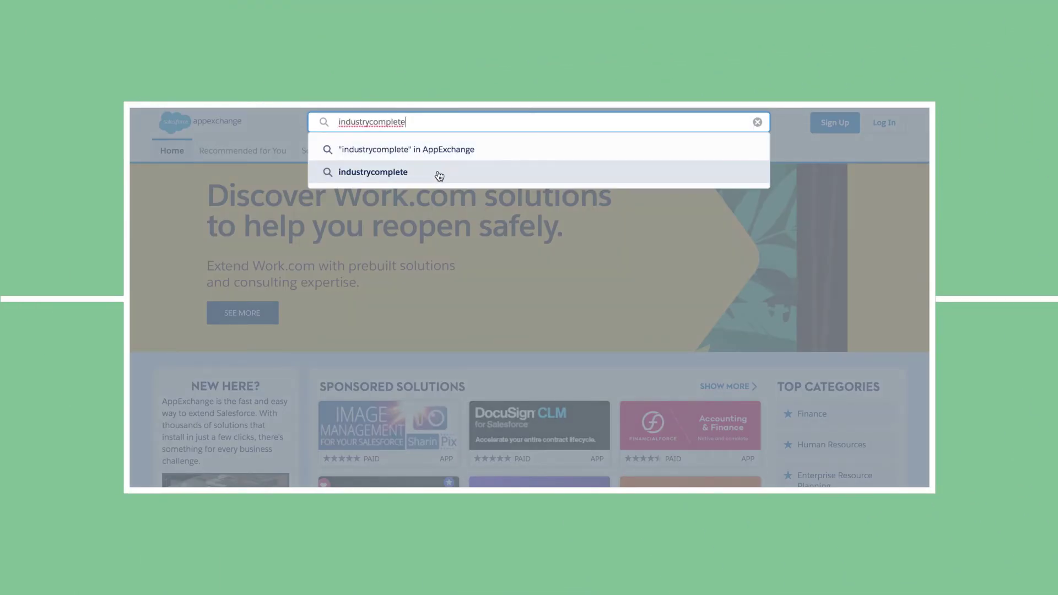
# Step: Search AppExchange for 'industrycomplete' and open the IndustryComplete listing
pyautogui.click(439, 173)
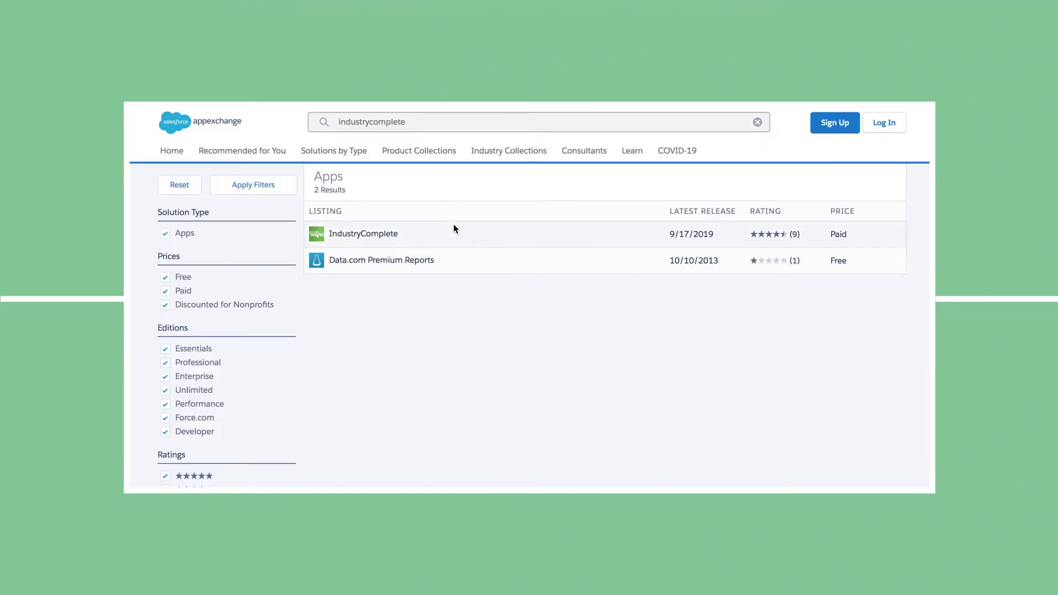
pyautogui.click(456, 235)
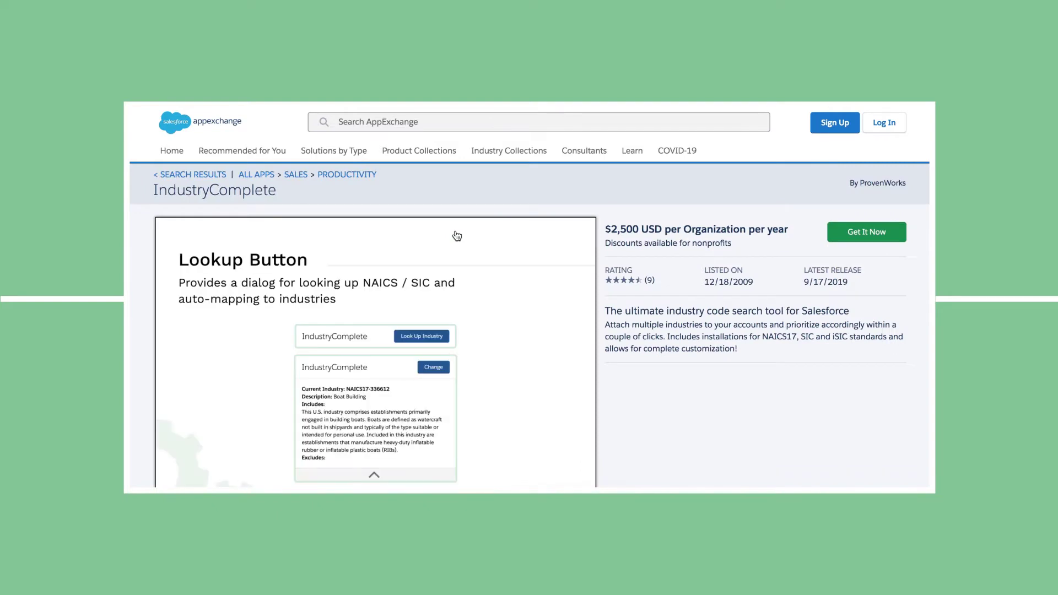
# Step: Choose Get It Now on the IndustryComplete listing
pyautogui.click(860, 235)
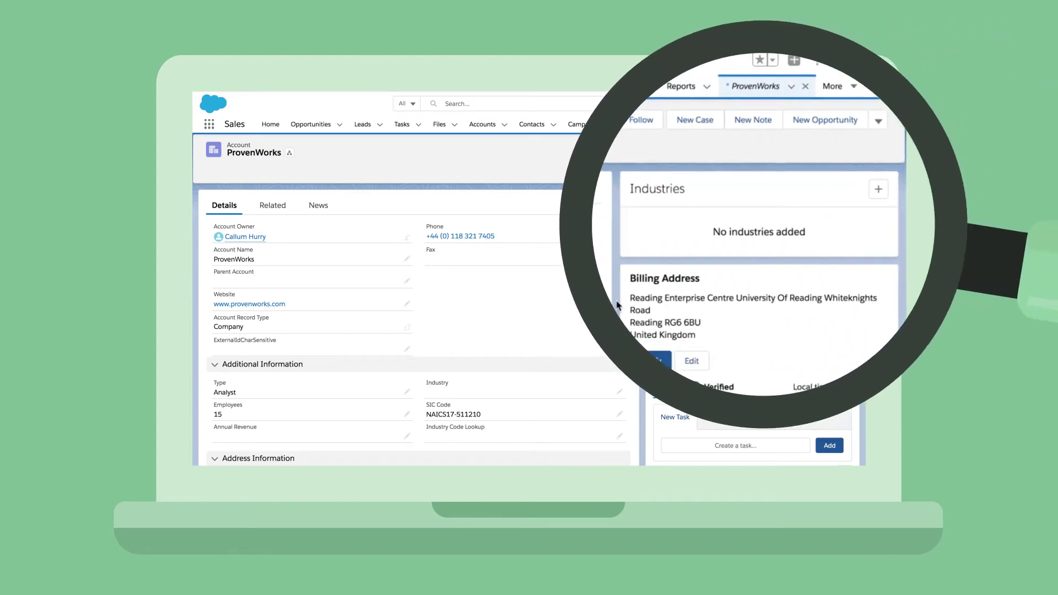
# Step: Look up 'software publishers' under NAICS17 and add NAICS17-511210 Software Publishers
pyautogui.click(878, 194)
pyautogui.click(476, 243)
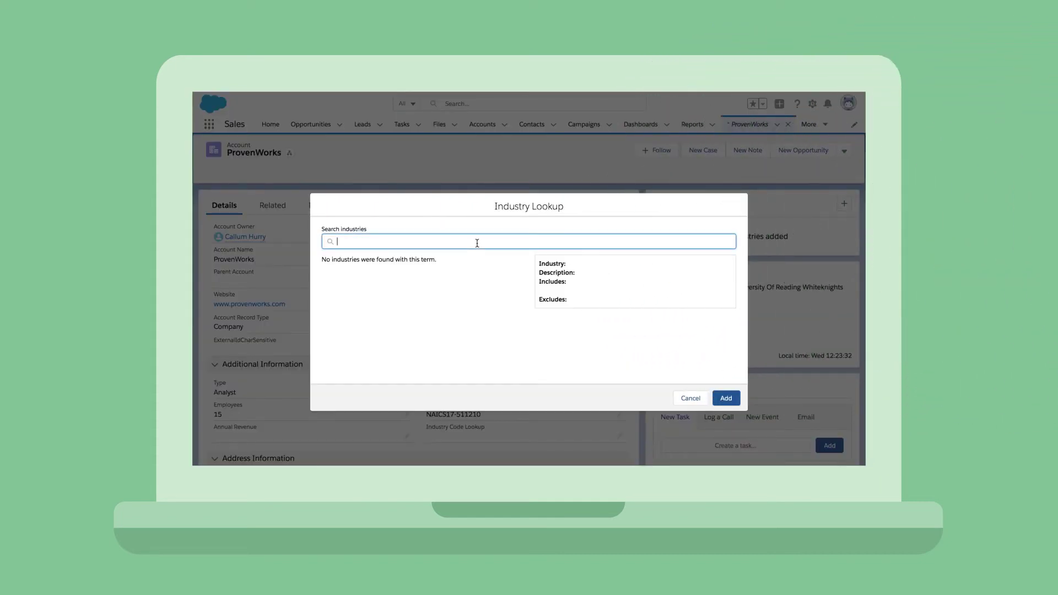
pyautogui.write('software p')
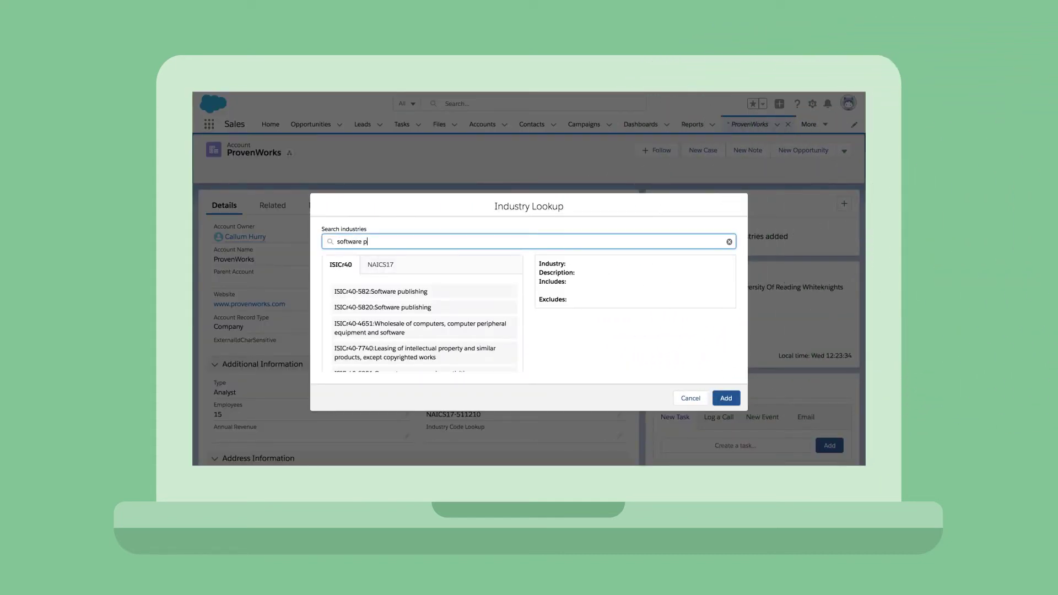
pyautogui.write('ublishers')
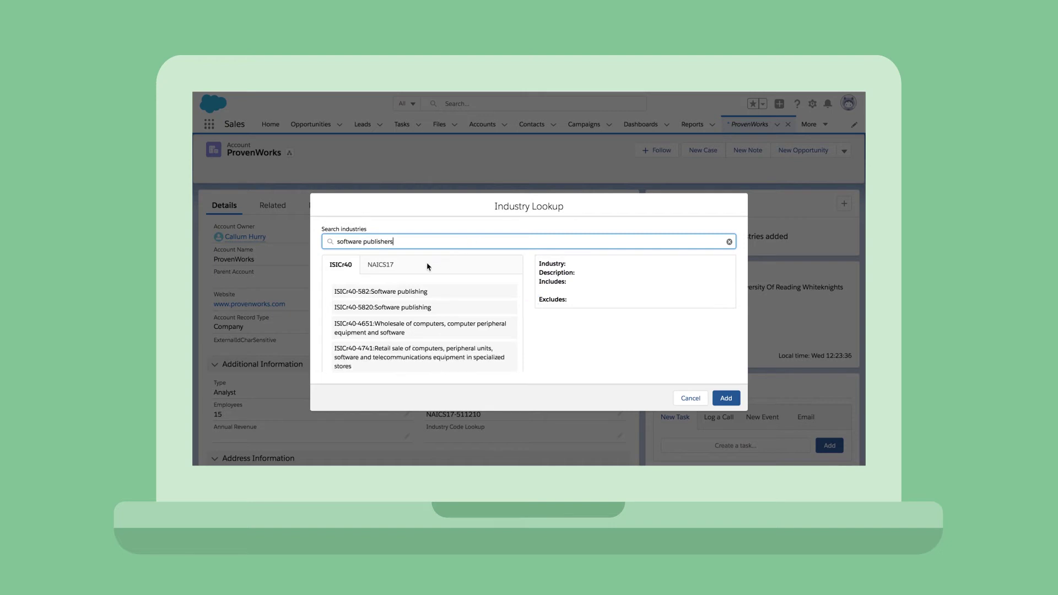
pyautogui.click(390, 266)
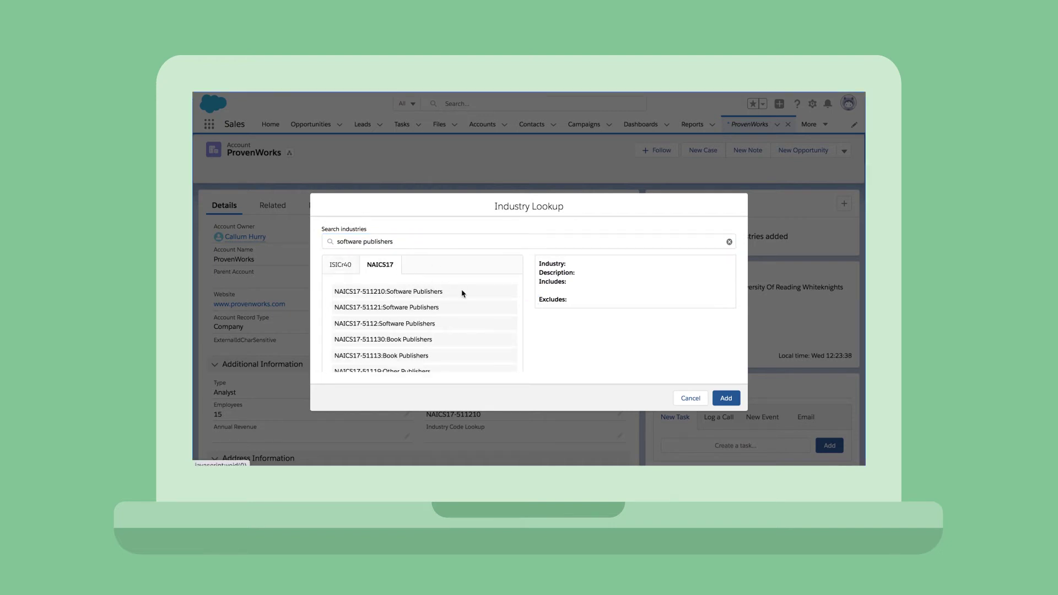
pyautogui.click(461, 292)
pyautogui.click(726, 399)
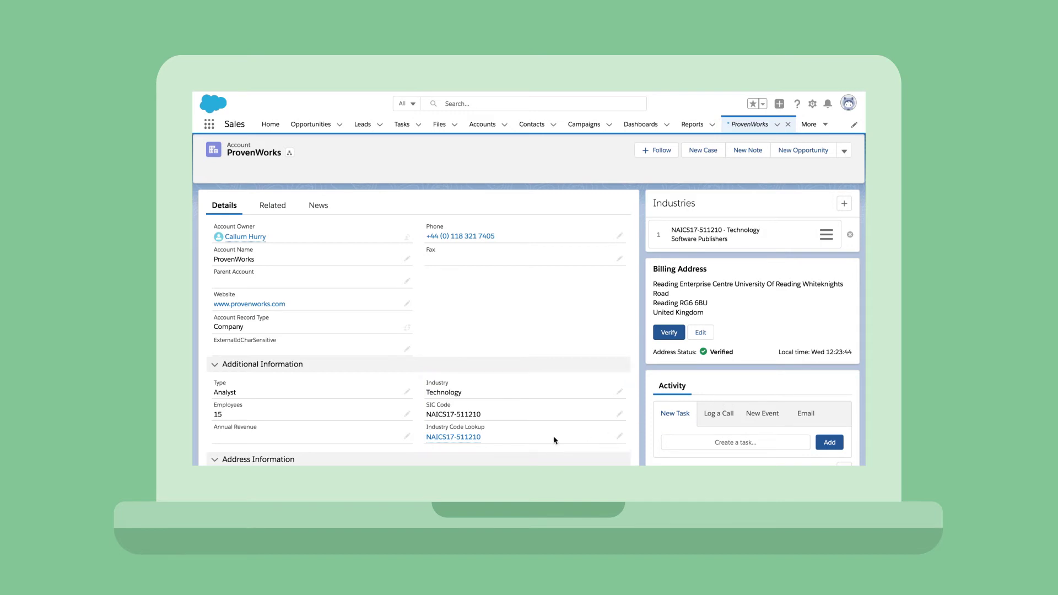
pyautogui.moveTo(453, 437)
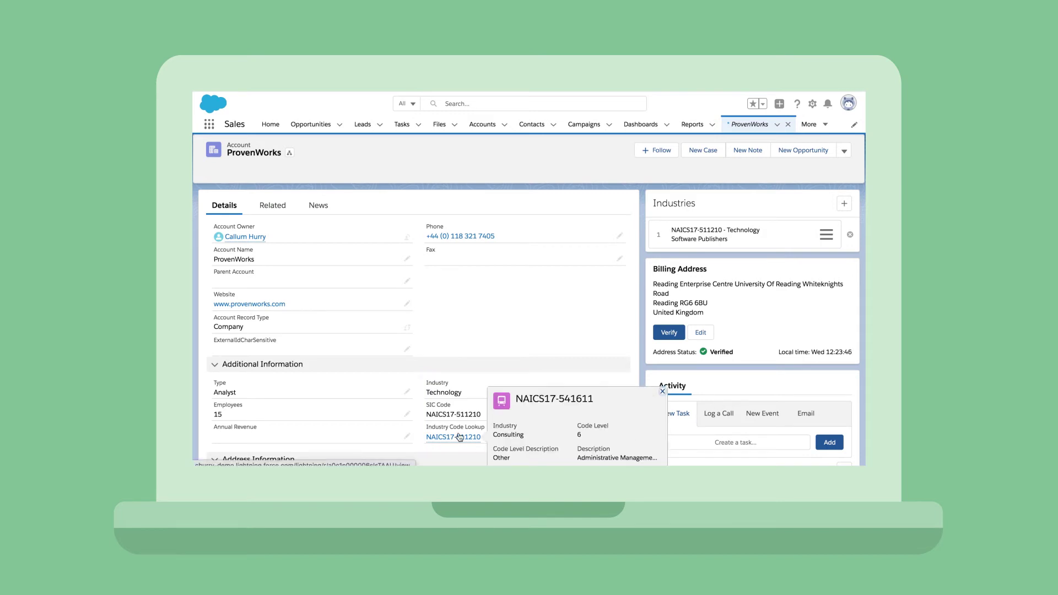
# Step: Look up Administrative Management under NAICS17 and add NAICS17-541611 consulting
pyautogui.click(843, 203)
pyautogui.write('Adm')
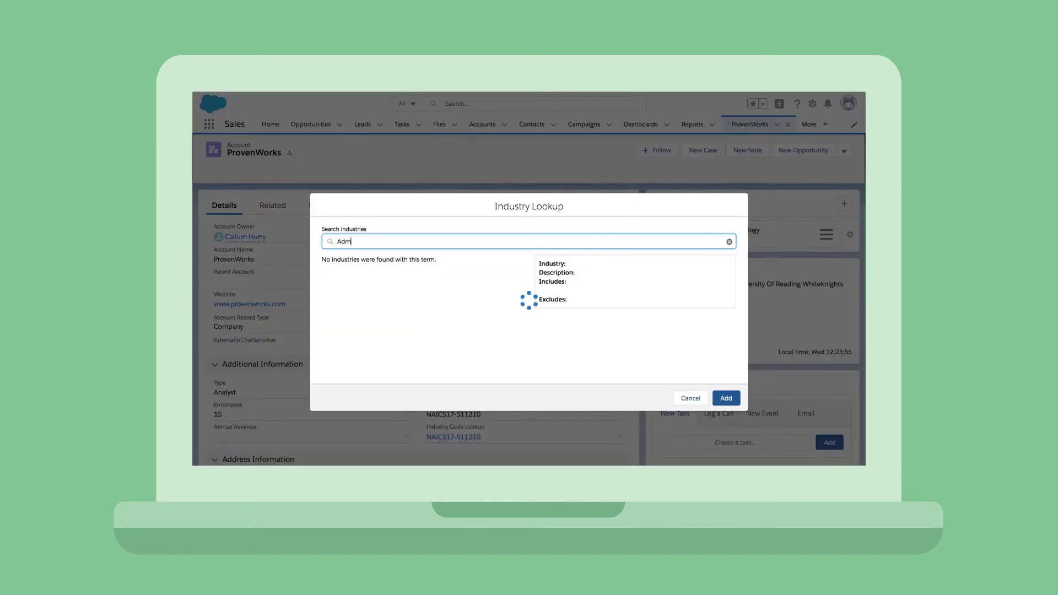
pyautogui.write('inistrative Management')
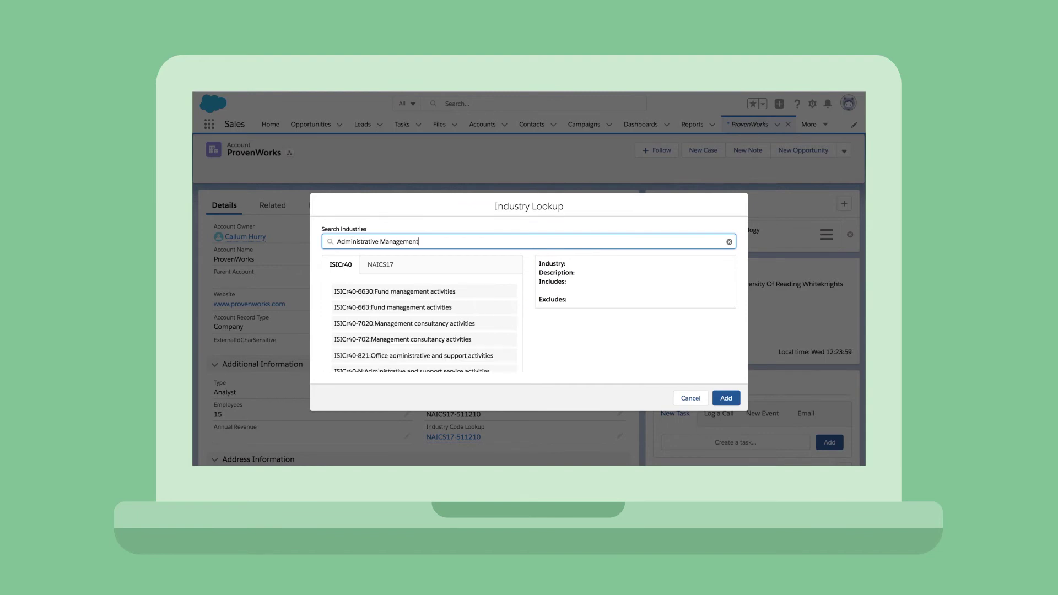
pyautogui.click(382, 265)
pyautogui.click(469, 328)
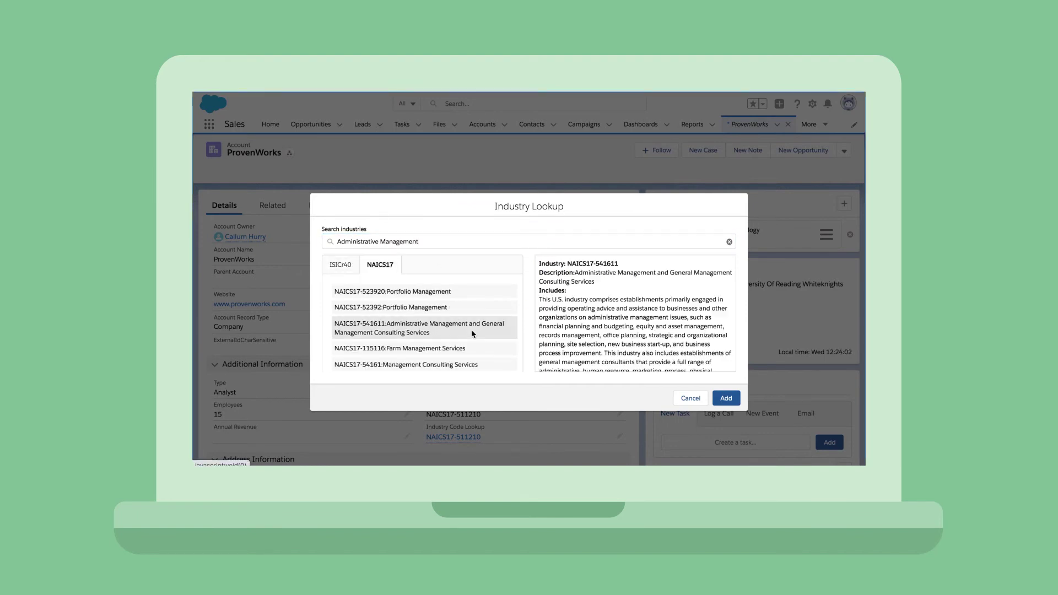
pyautogui.click(725, 398)
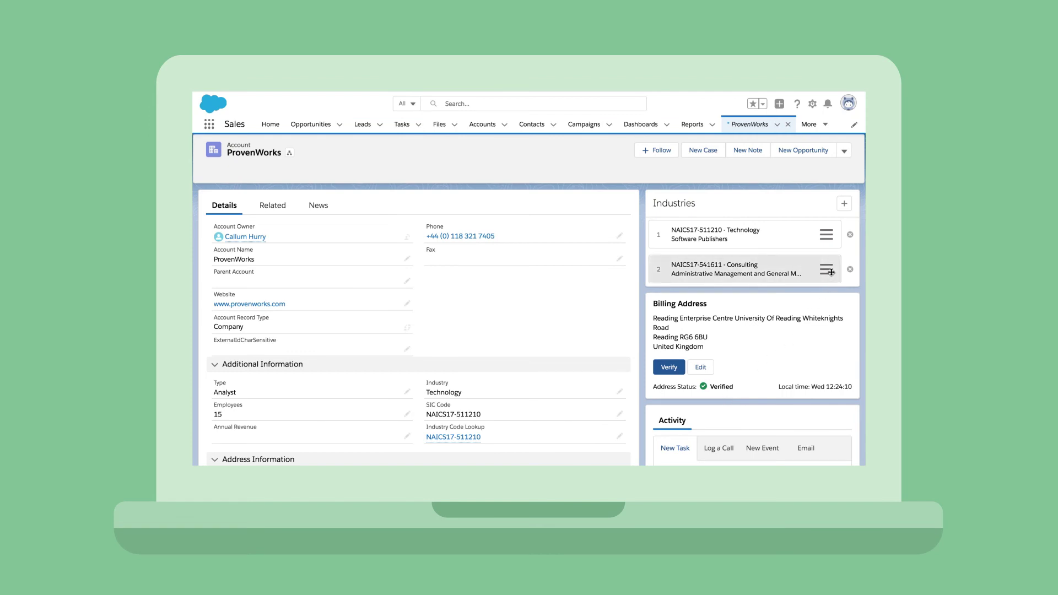
# Step: Move NAICS17-541611 Consulting above NAICS17-511210 Software Publishers and confirm the order
pyautogui.moveTo(830, 272); pyautogui.dragTo(831, 241)
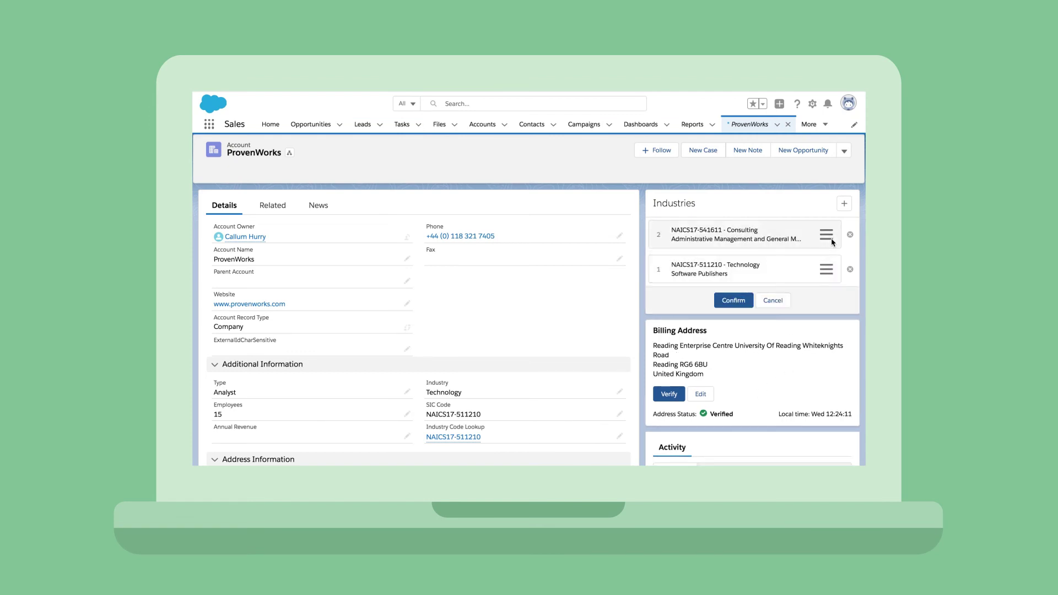
pyautogui.click(739, 304)
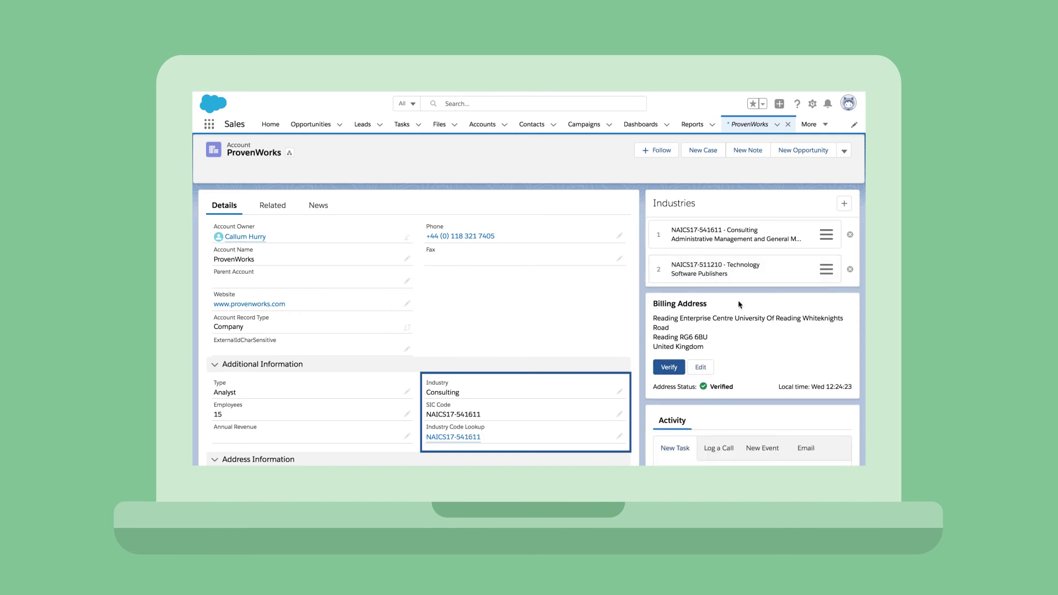